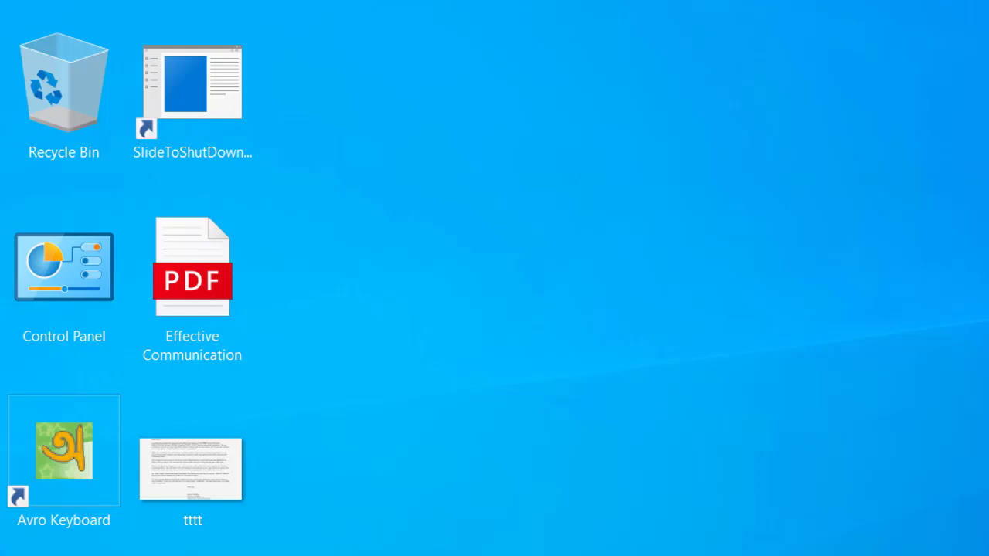
- Look over the tttt scan on the desktop, then bring up the Google home page in the browser
{"action": "mouse_move", "coordinate": [191, 458]}
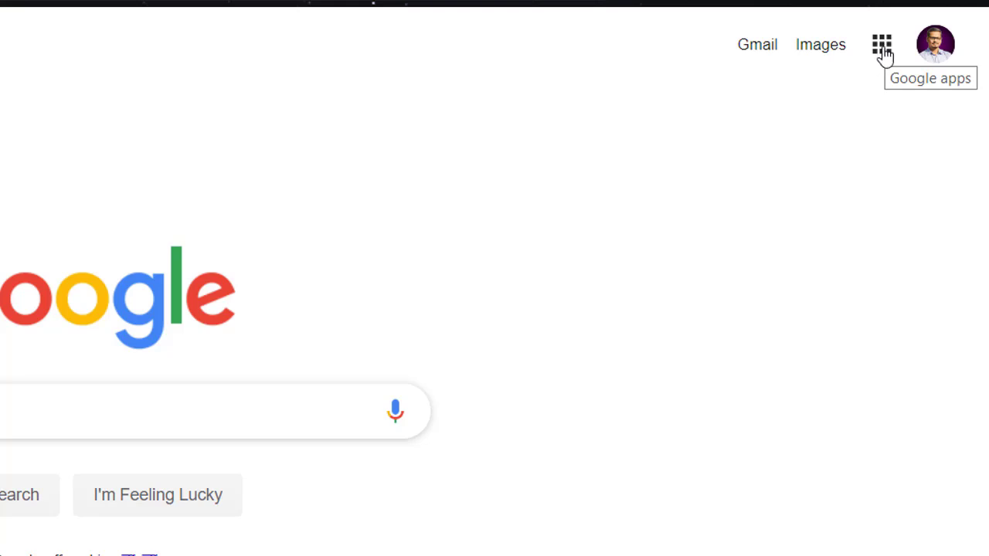
- Open Google Drive from the Google apps grid to show My Drive
{"action": "left_click", "coordinate": [883, 46]}
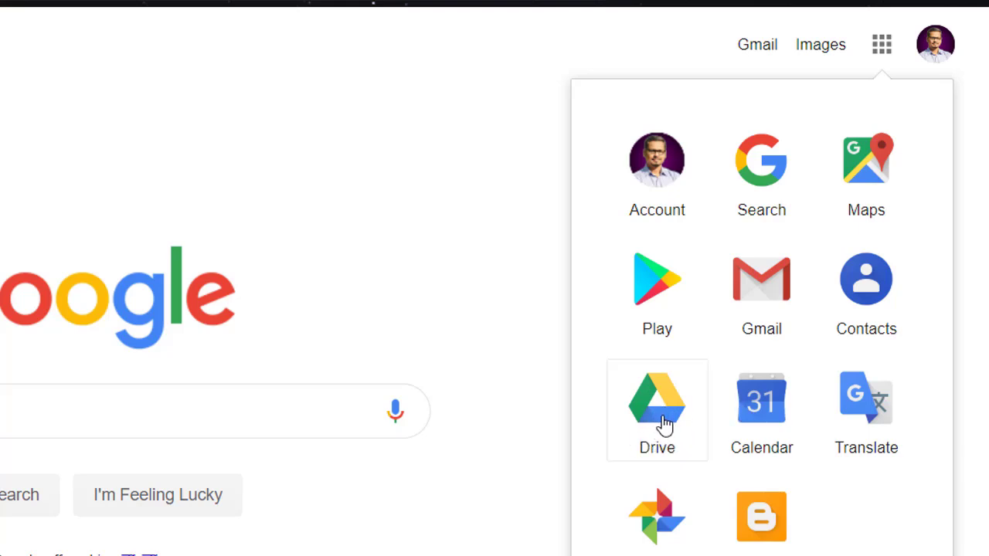
{"action": "key", "text": "Escape"}
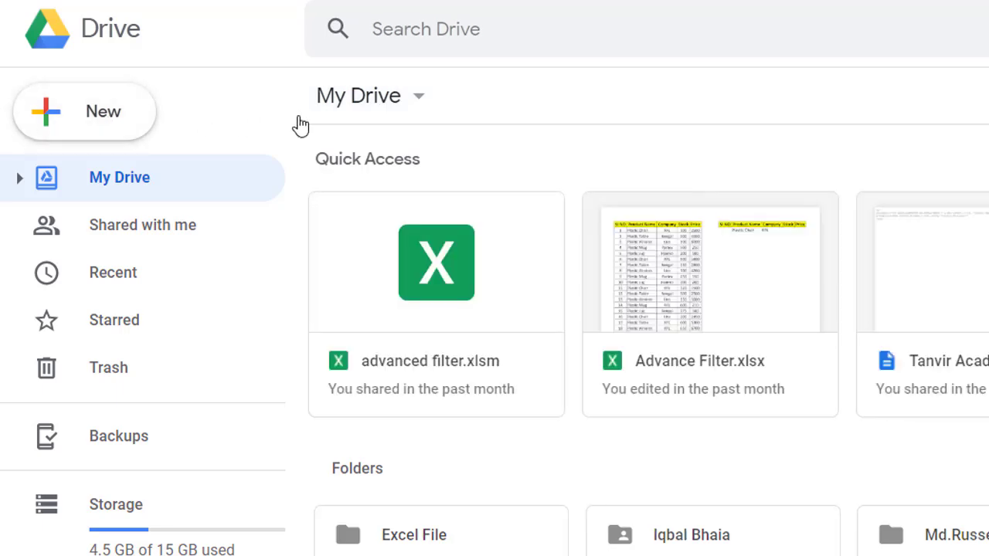
- Upload the tttt.jpg scan from the Desktop folder into My Drive
{"action": "left_click", "coordinate": [97, 121]}
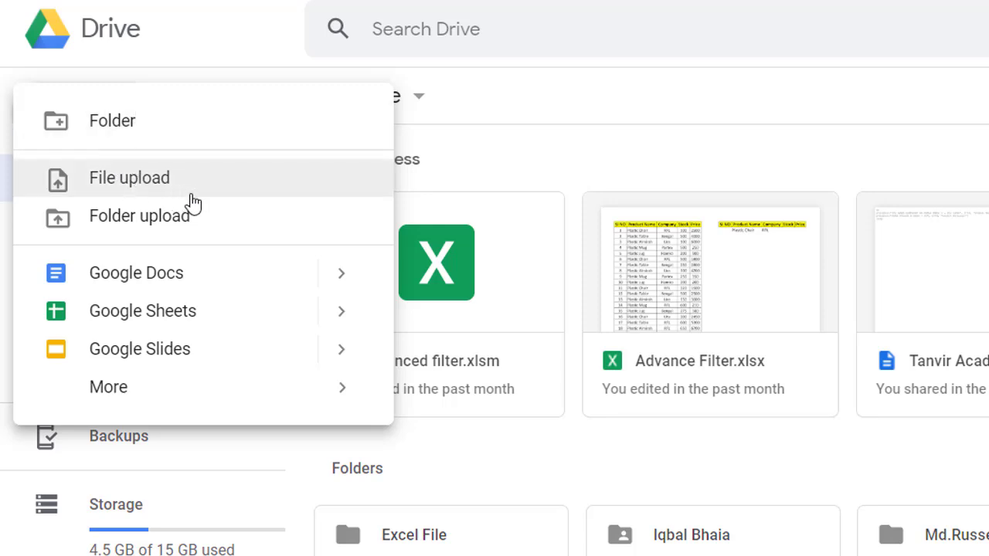
{"action": "left_click", "coordinate": [115, 177]}
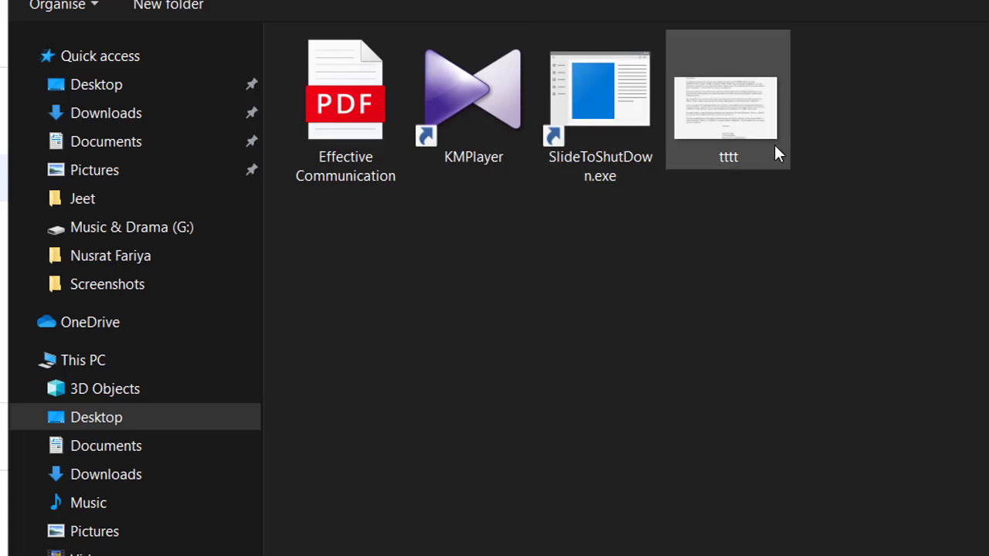
{"action": "mouse_move", "coordinate": [772, 148]}
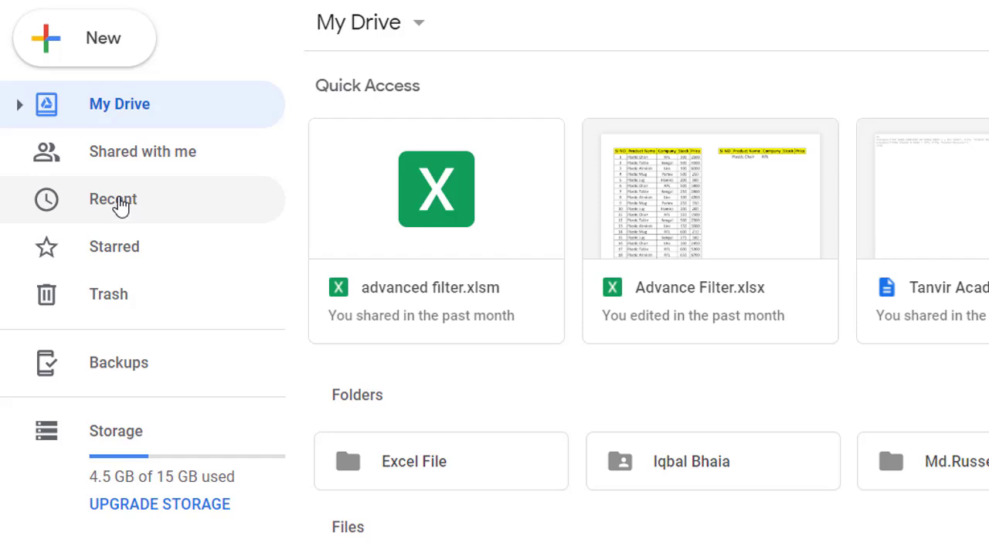
- Find tttt.jpg under Recent and show its Open with choices
{"action": "left_click", "coordinate": [120, 203]}
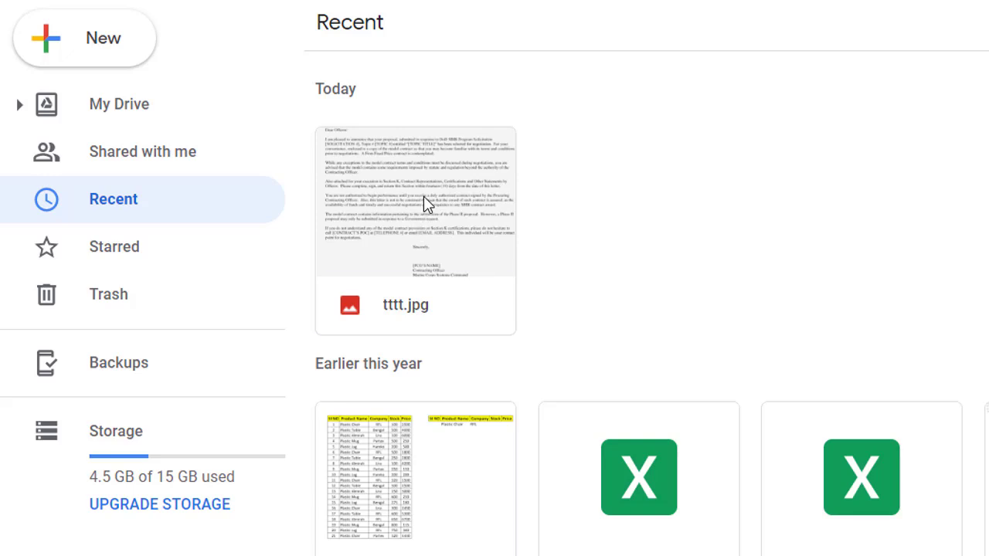
{"action": "left_click", "coordinate": [425, 203]}
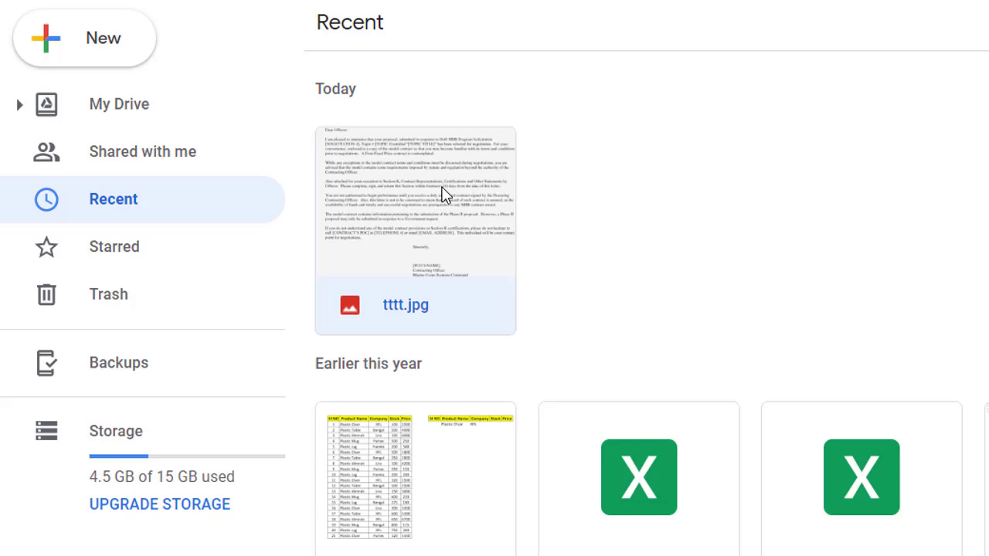
{"action": "right_click", "coordinate": [444, 195]}
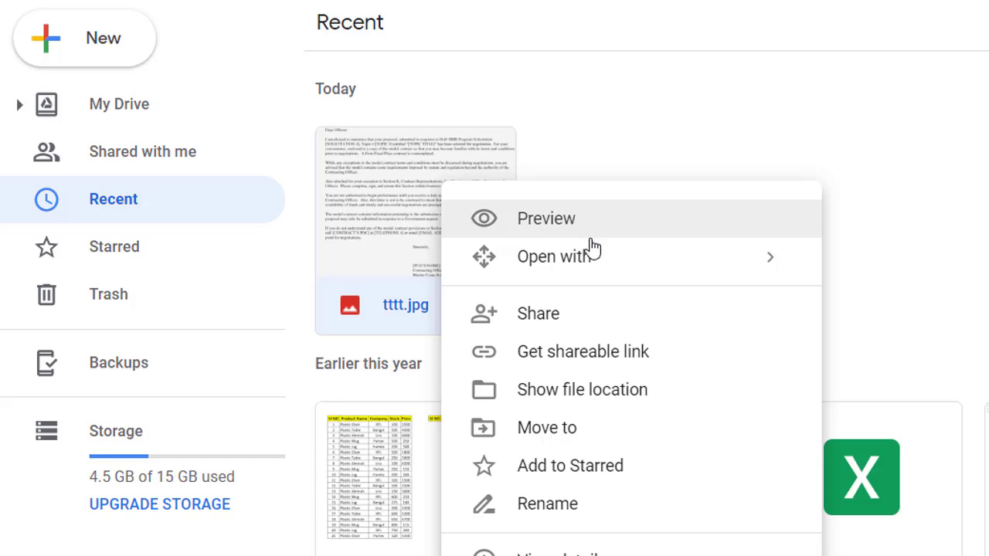
{"action": "mouse_move", "coordinate": [599, 267]}
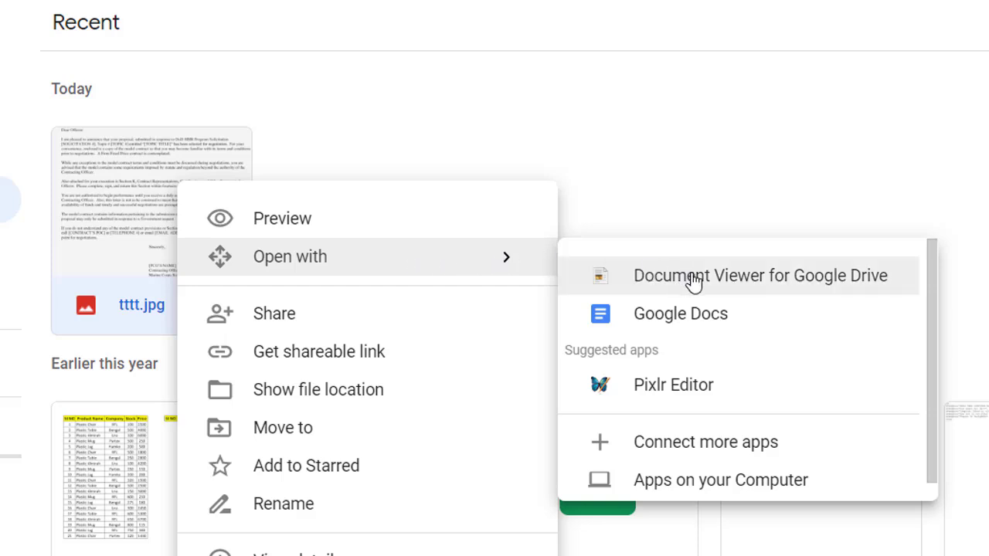
- Open tttt.jpg with Google Docs and review the converted letter text below the image
{"action": "left_click", "coordinate": [731, 319]}
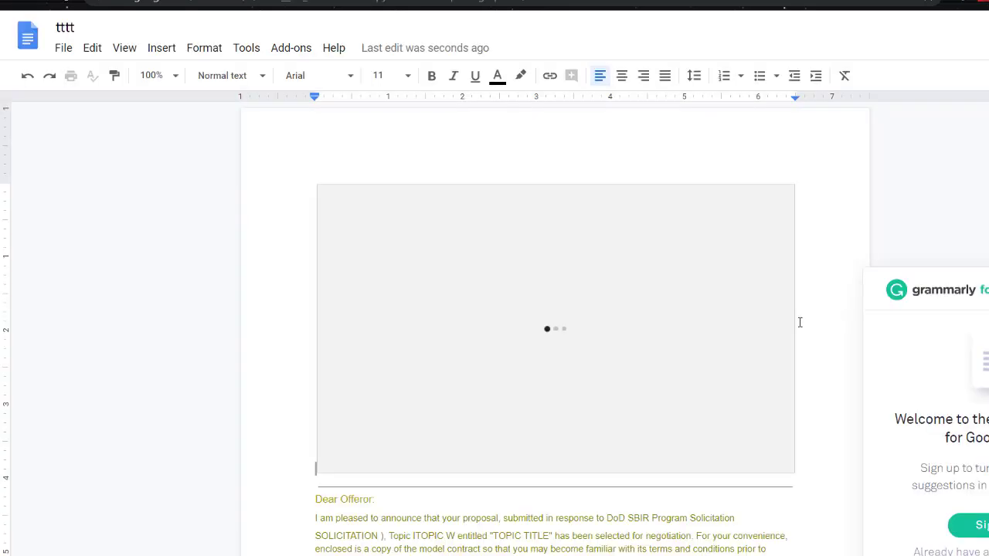
{"action": "scroll", "coordinate": [799, 323], "scroll_direction": "down", "scroll_amount": 5}
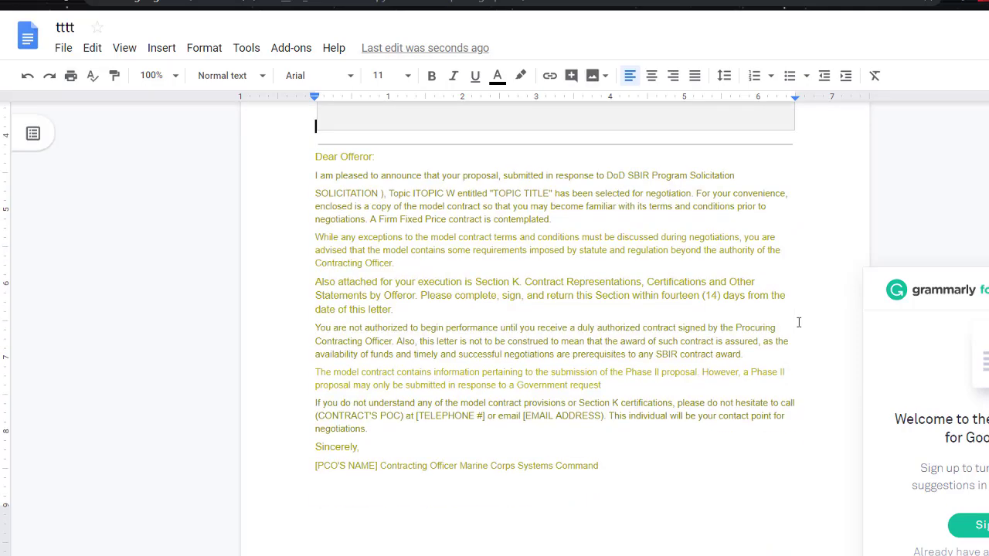
{"action": "scroll", "coordinate": [488, 284], "scroll_direction": "up", "scroll_amount": 2}
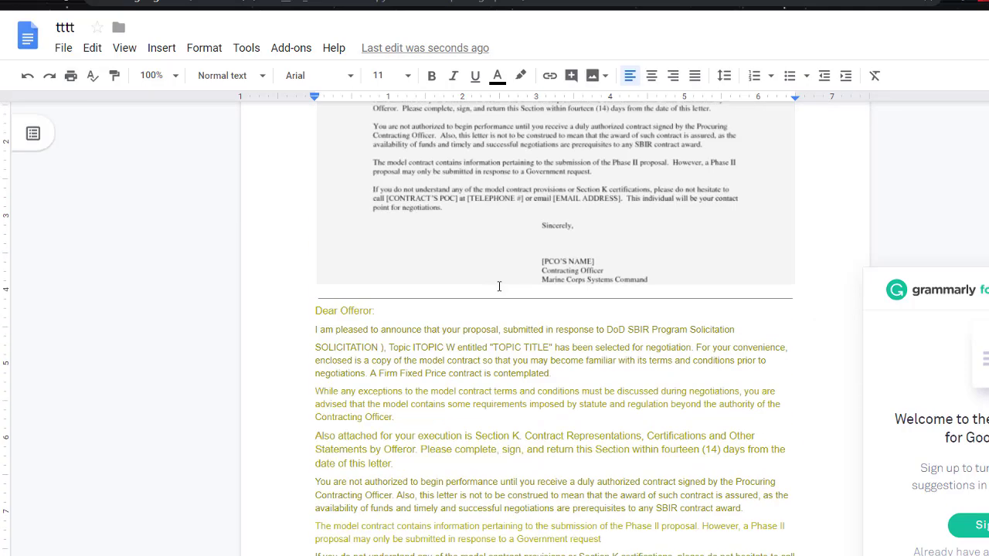
{"action": "scroll", "coordinate": [500, 285], "scroll_direction": "up", "scroll_amount": 2}
{"action": "left_click", "coordinate": [531, 228]}
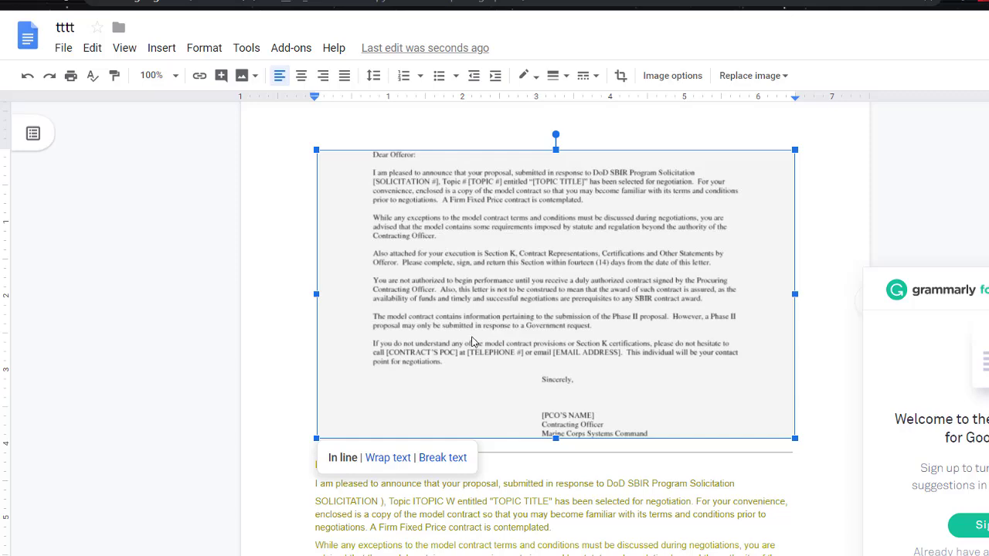
{"action": "left_click", "coordinate": [565, 468]}
{"action": "scroll", "coordinate": [566, 468], "scroll_direction": "down", "scroll_amount": 2}
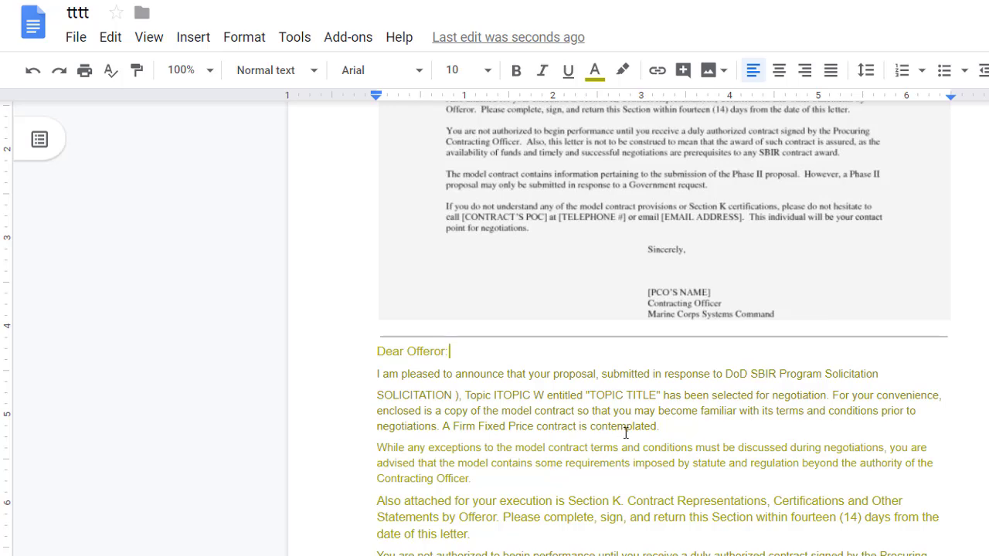
{"action": "scroll", "coordinate": [626, 438], "scroll_direction": "up", "scroll_amount": 3}
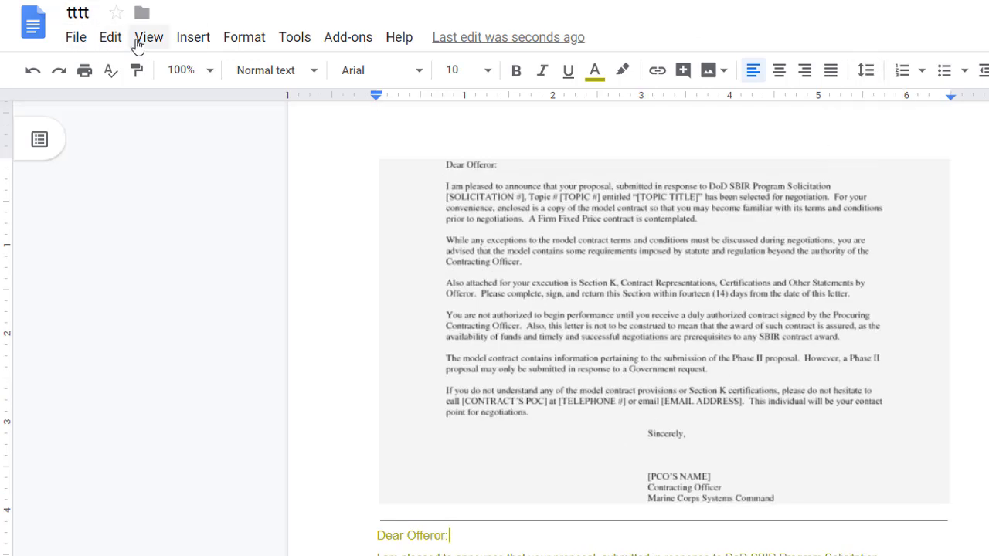
- Download the document from the File menu as Microsoft Word (.docx)
{"action": "left_click", "coordinate": [78, 42]}
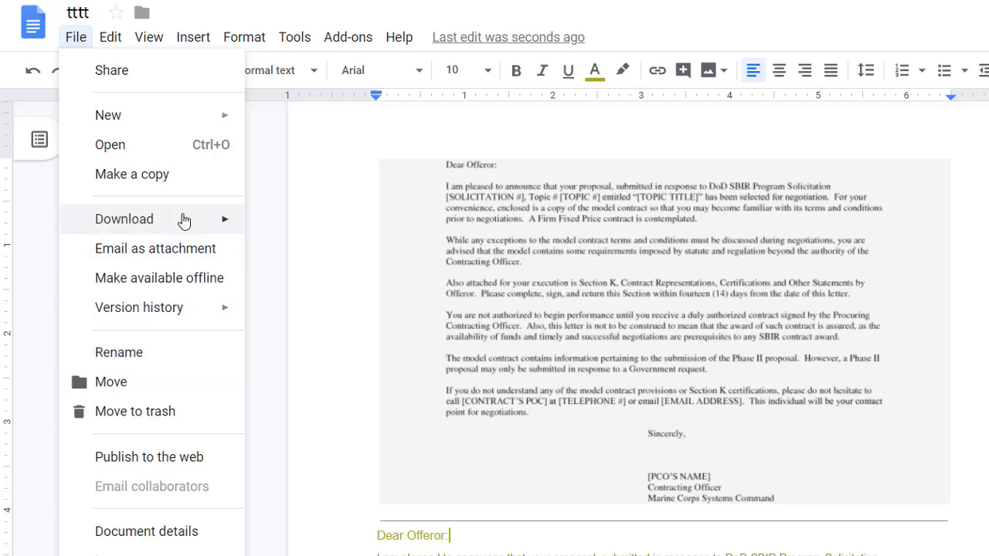
{"action": "mouse_move", "coordinate": [183, 219]}
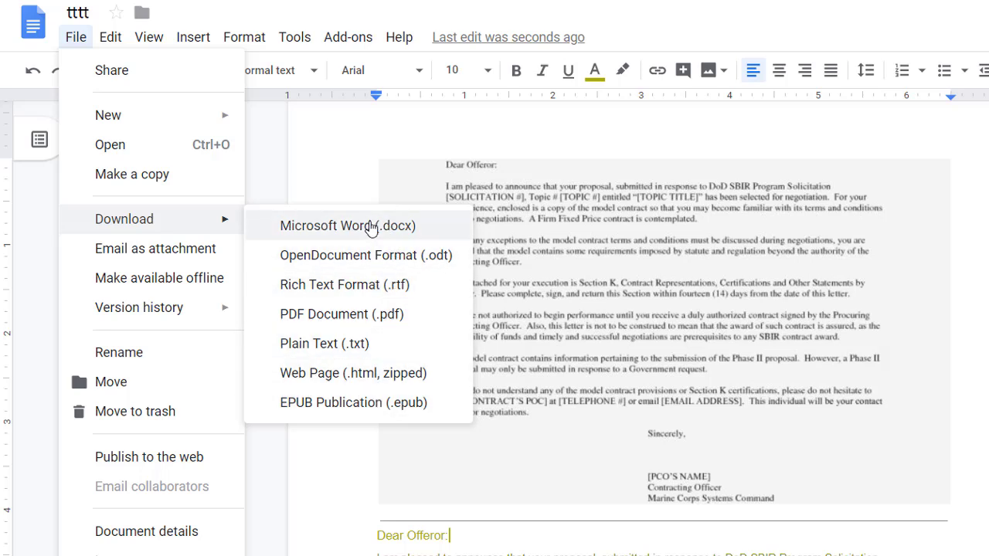
{"action": "left_click", "coordinate": [371, 227]}
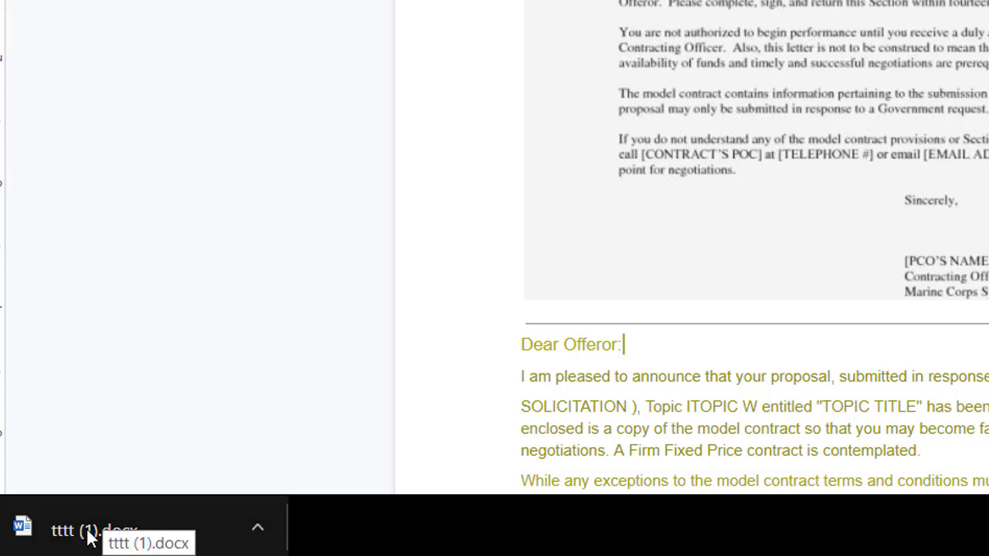
- Open tttt (1).docx in Word, enable editing and delete the scanned letter image
{"action": "left_click", "coordinate": [87, 533]}
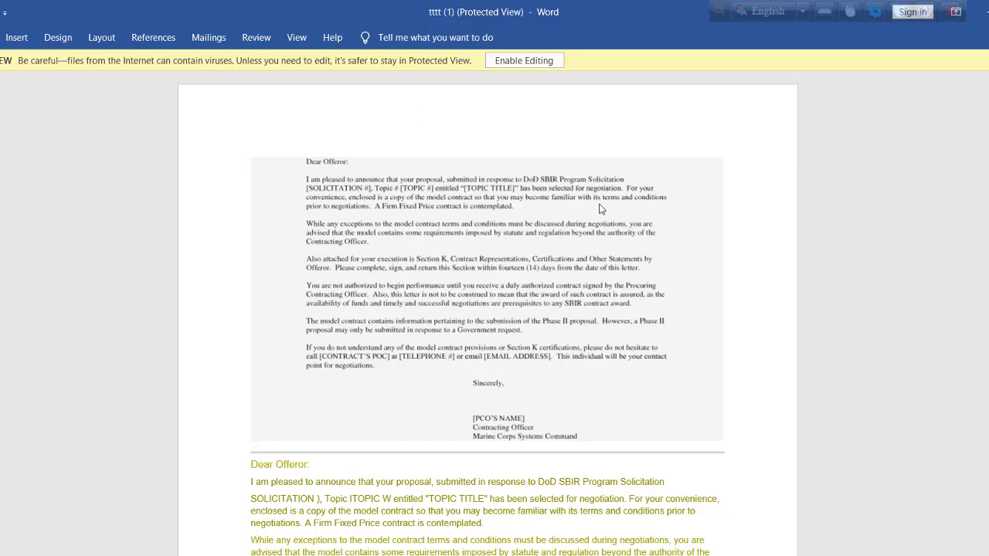
{"action": "left_click", "coordinate": [524, 60]}
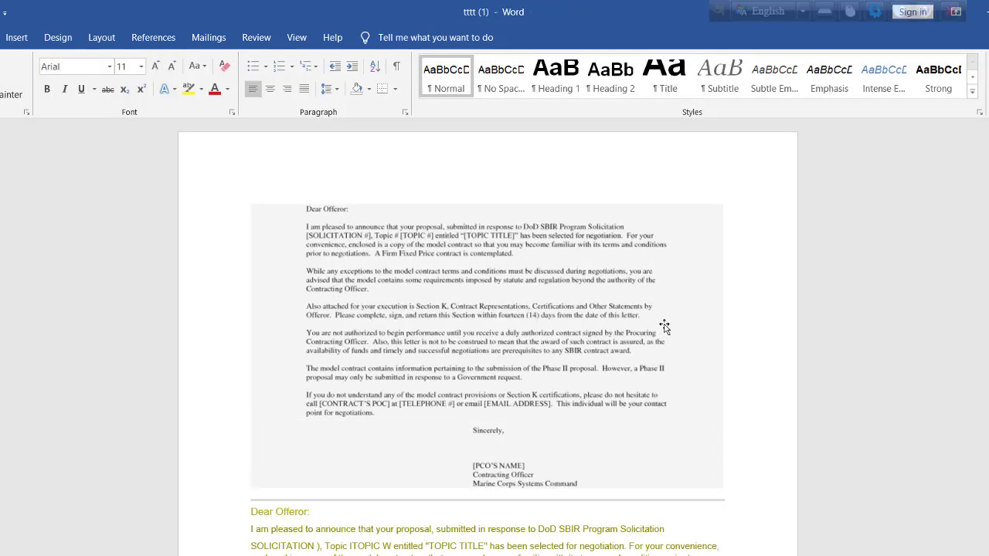
{"action": "scroll", "coordinate": [693, 331], "scroll_direction": "down", "scroll_amount": 1}
{"action": "left_click", "coordinate": [512, 278]}
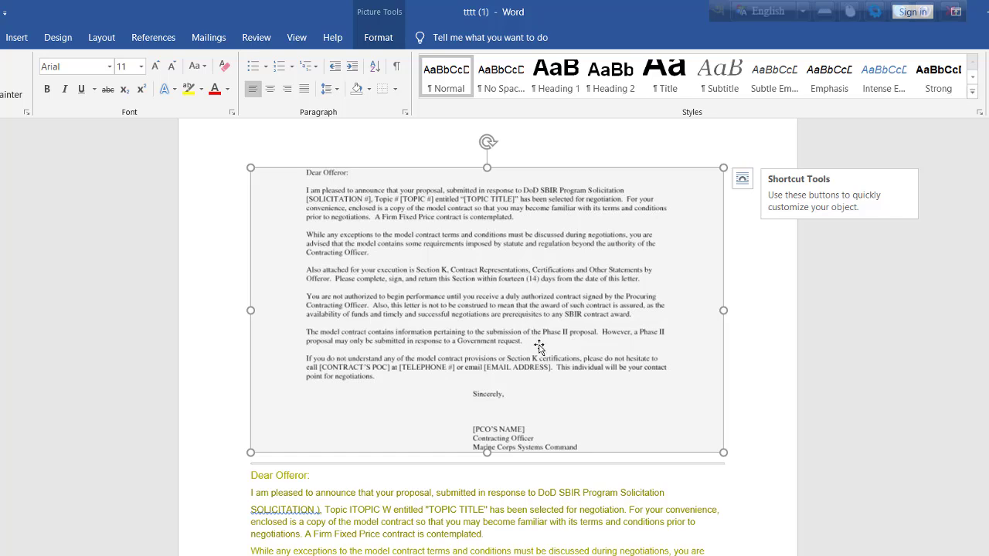
{"action": "key", "text": "Delete"}
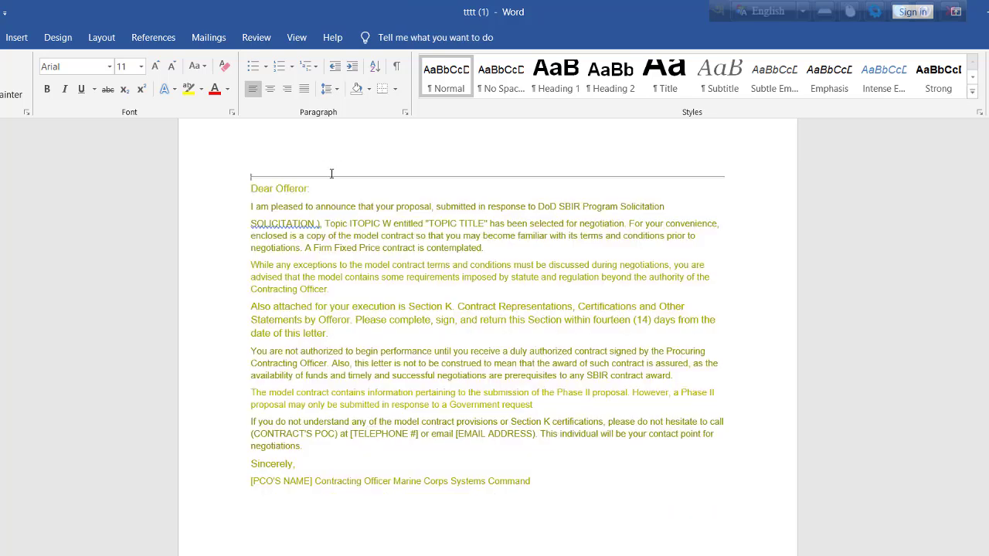
- Delete the horizontal line above the Dear Offeror greeting
{"action": "left_click", "coordinate": [333, 176]}
{"action": "key", "text": "Delete"}
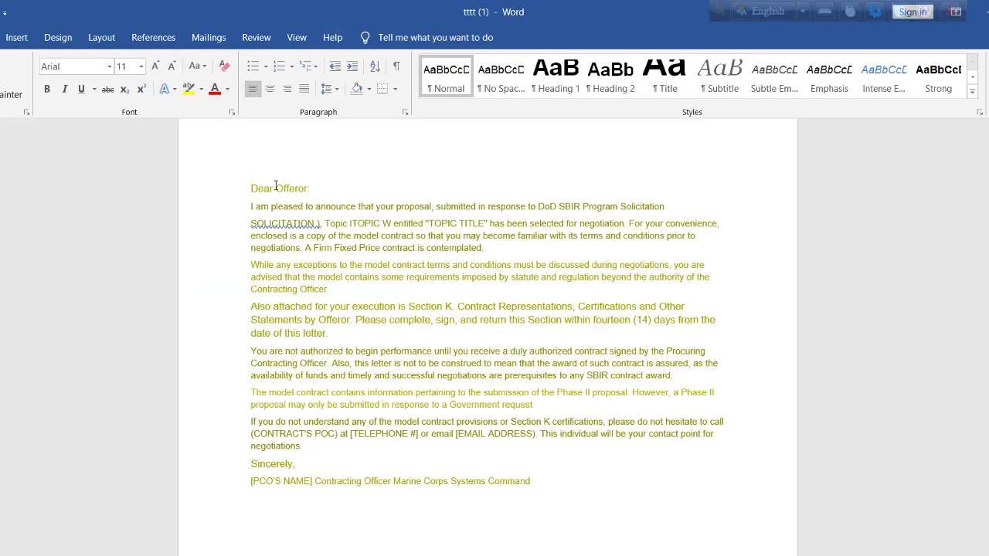
- Make all the letter text black (Automatic colour) and justified
{"action": "left_click_drag", "start_coordinate": [250, 187], "coordinate": [539, 488]}
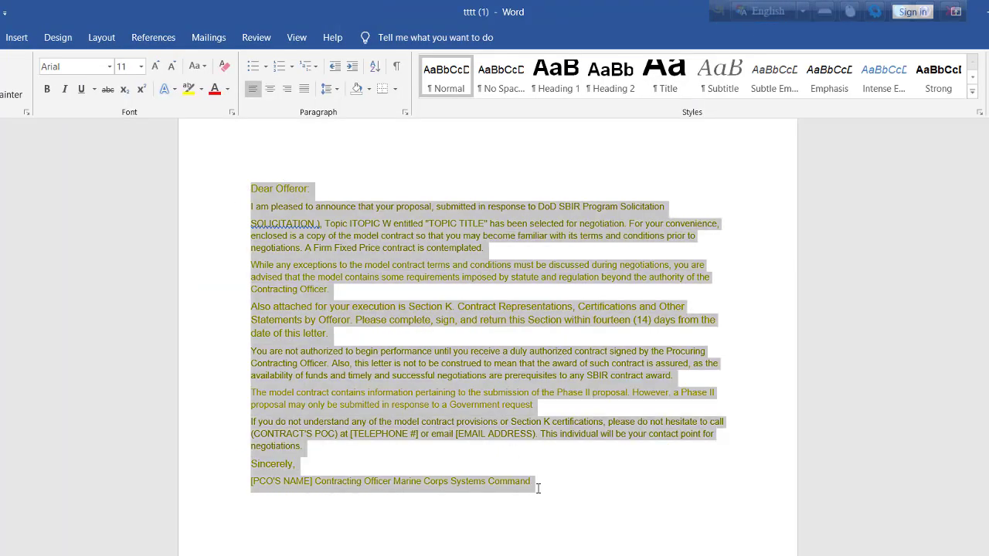
{"action": "left_click", "coordinate": [227, 90]}
{"action": "left_click", "coordinate": [222, 108]}
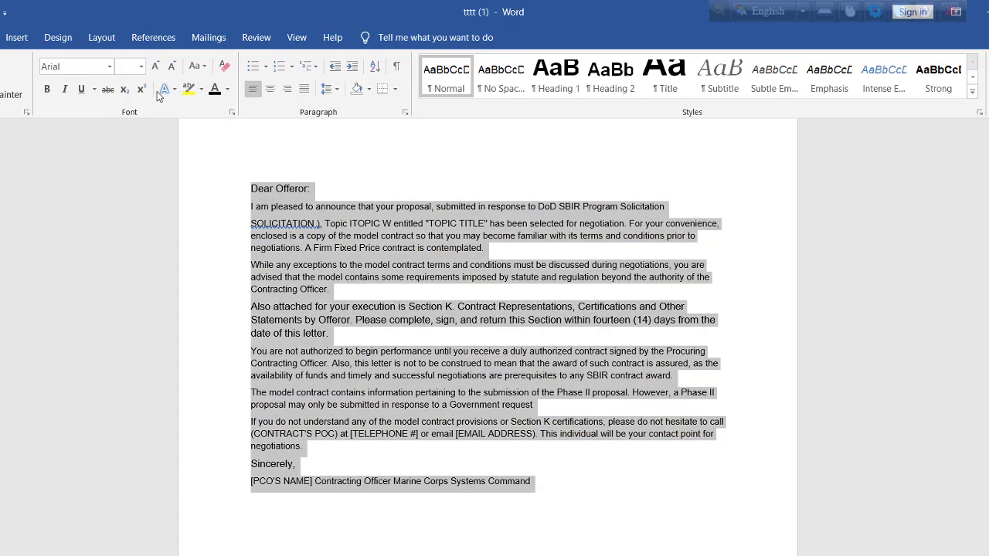
{"action": "left_click", "coordinate": [305, 89]}
- Centre the 'Dear Offeror:' greeting and place the cursor at the stray space in 'SOLICITATION )'
{"action": "left_click", "coordinate": [326, 178]}
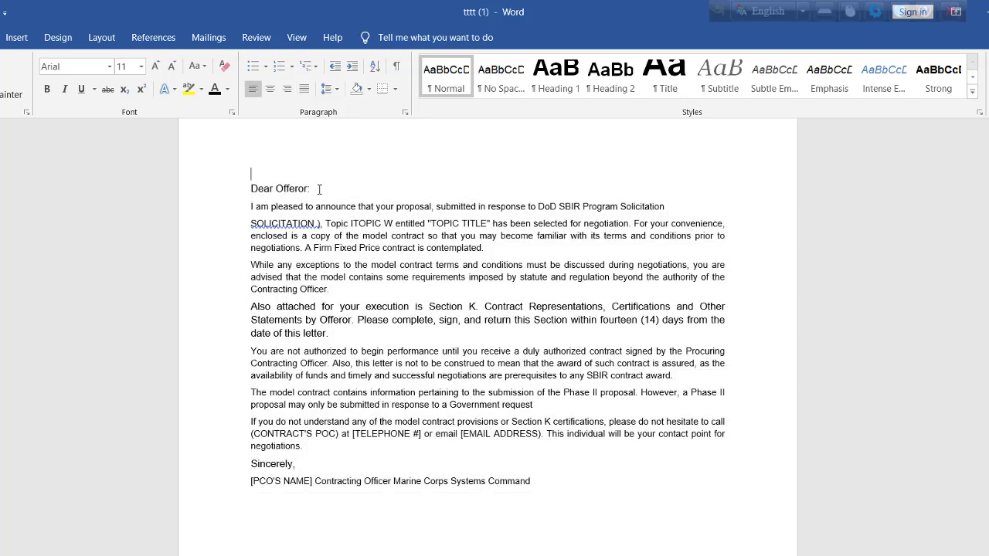
{"action": "triple_click", "coordinate": [319, 189]}
{"action": "left_click", "coordinate": [270, 90]}
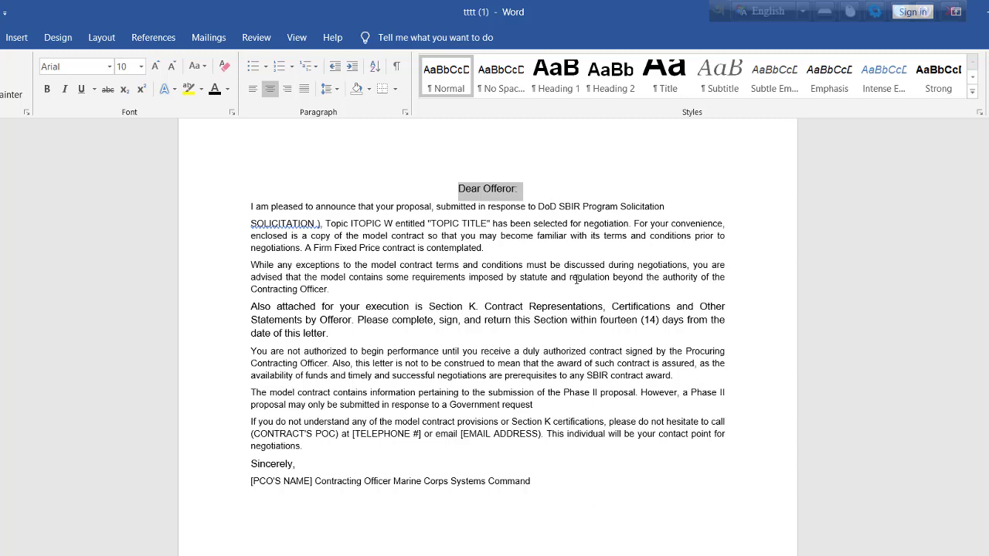
{"action": "left_click", "coordinate": [257, 201]}
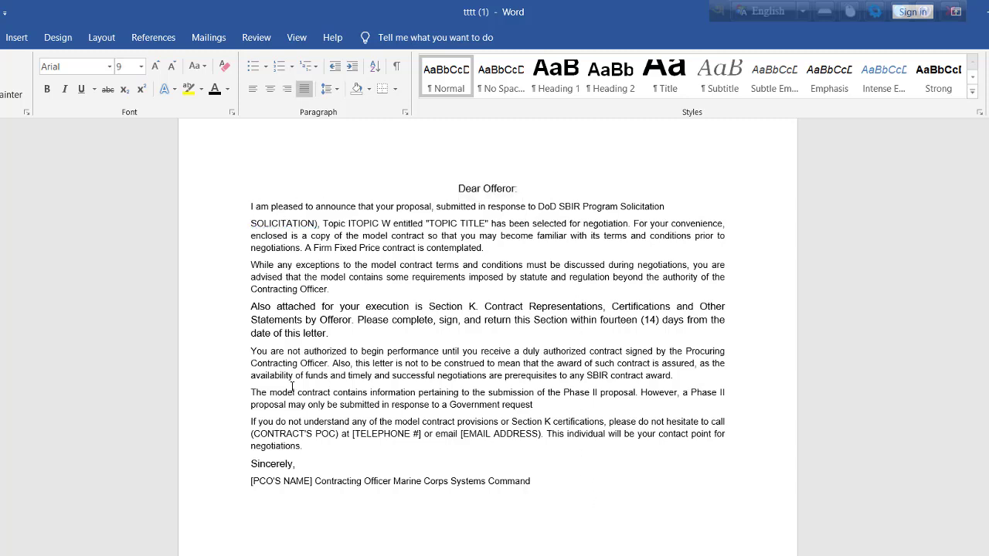